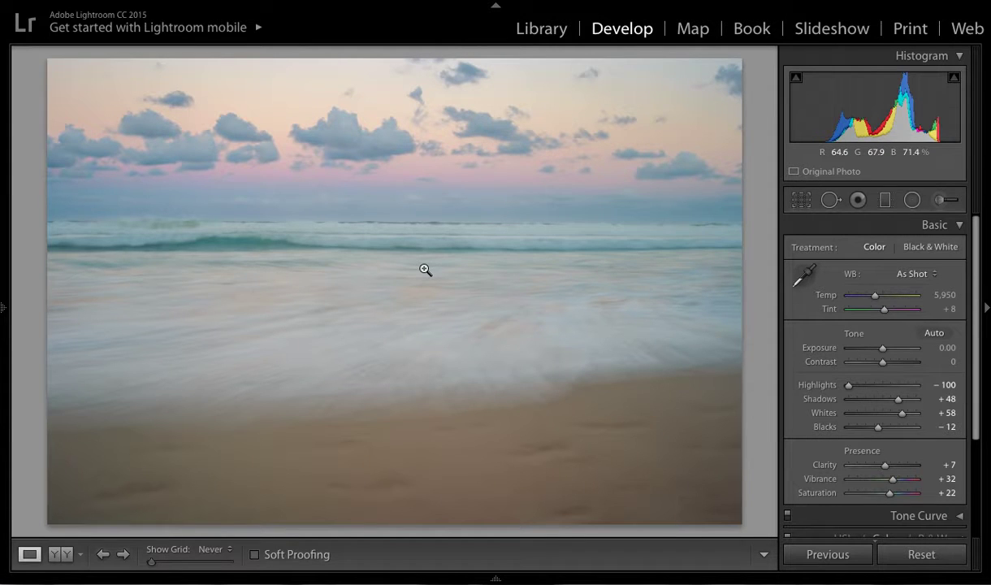
# Step: Select Spot Removal in Heal mode and turn on Visualize Spots
pyautogui.click(831, 200)
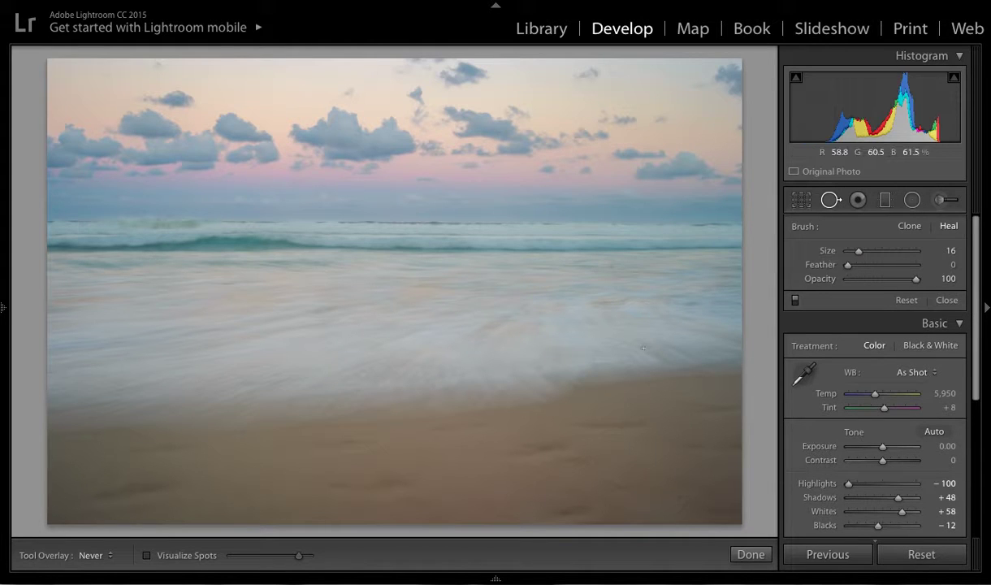
pyautogui.click(146, 556)
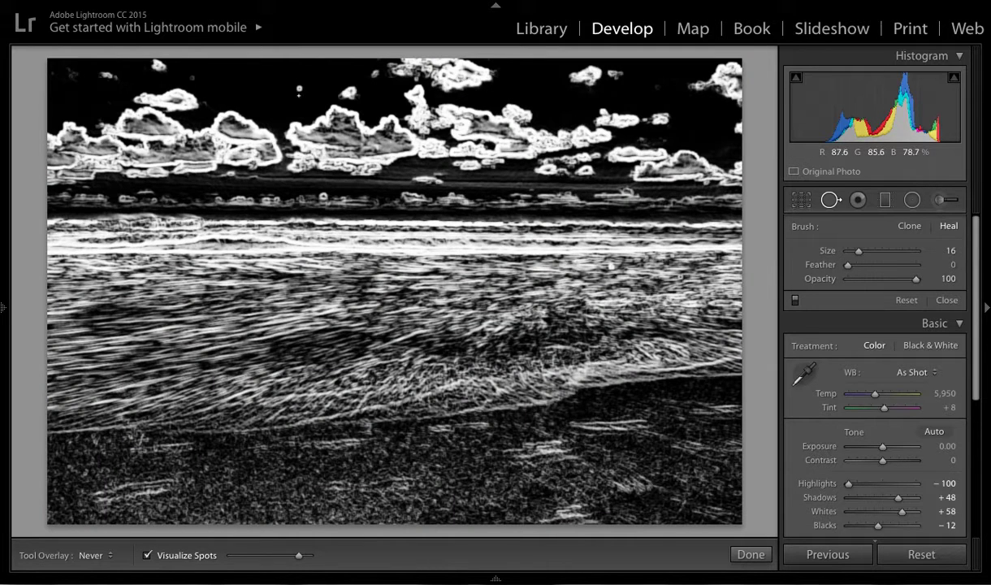
# Step: Zoom into the top-left clouds and bring the spot map back to locate dust
pyautogui.click(284, 82)
pyautogui.moveTo(295, 82); pyautogui.dragTo(287, 149)
pyautogui.click(147, 557)
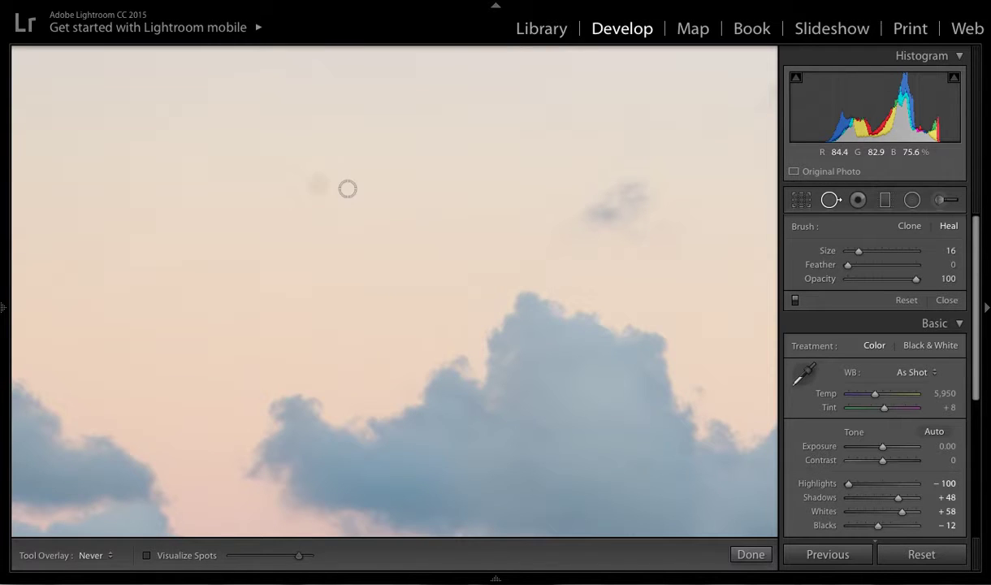
pyautogui.click(173, 557)
pyautogui.scroll(5, 318, 187)
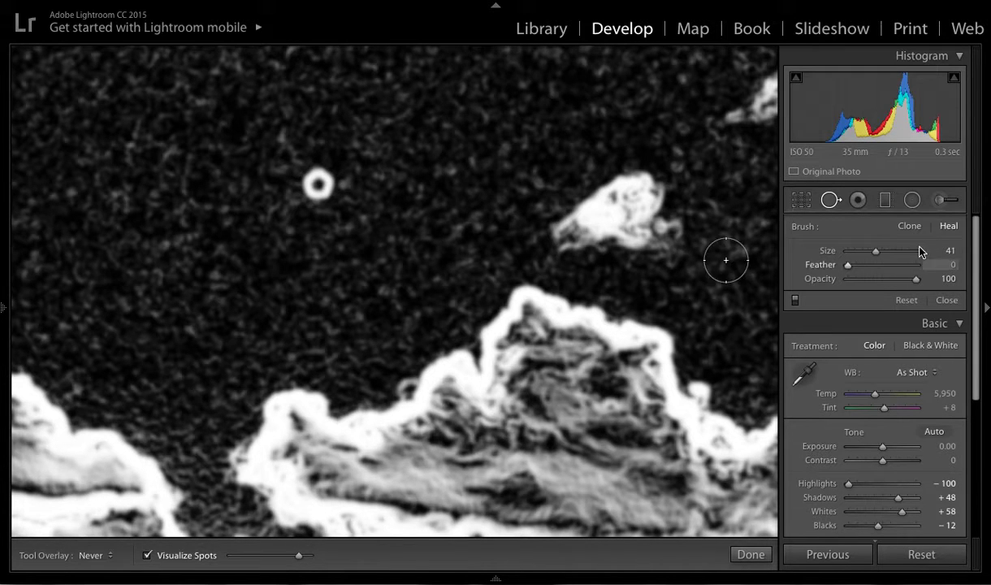
# Step: Heal the dust spot above the cloud, then return to normal colour at fit view
pyautogui.moveTo(879, 252); pyautogui.dragTo(865, 252)
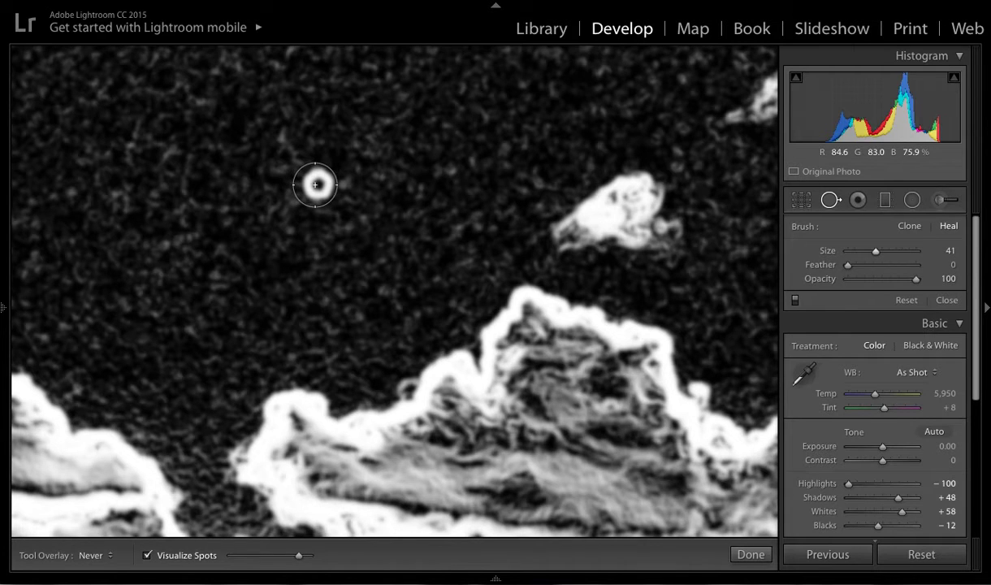
pyautogui.scroll(3, 316, 185)
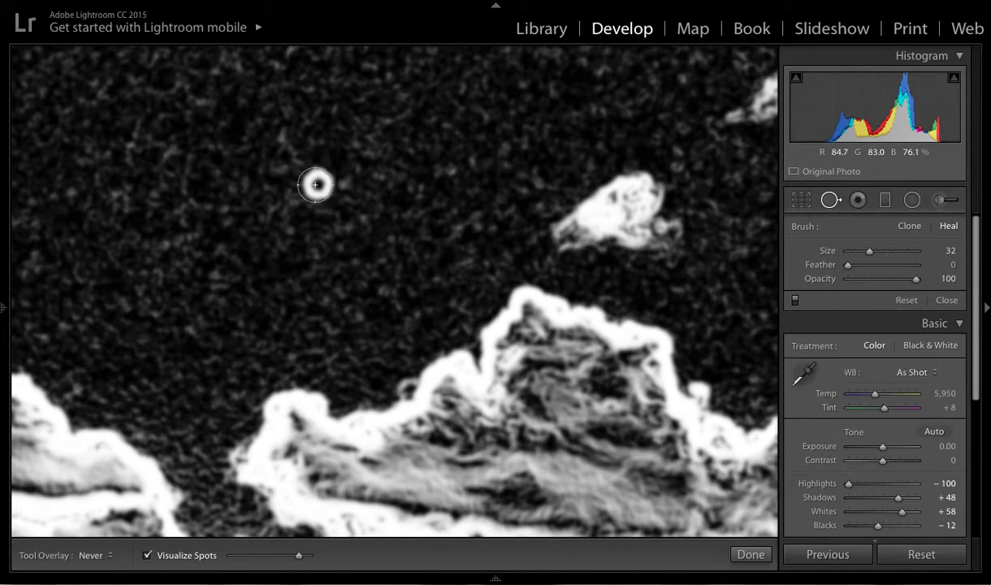
pyautogui.scroll(2, 317, 185)
pyautogui.scroll(3, 316, 185)
pyautogui.click(317, 185)
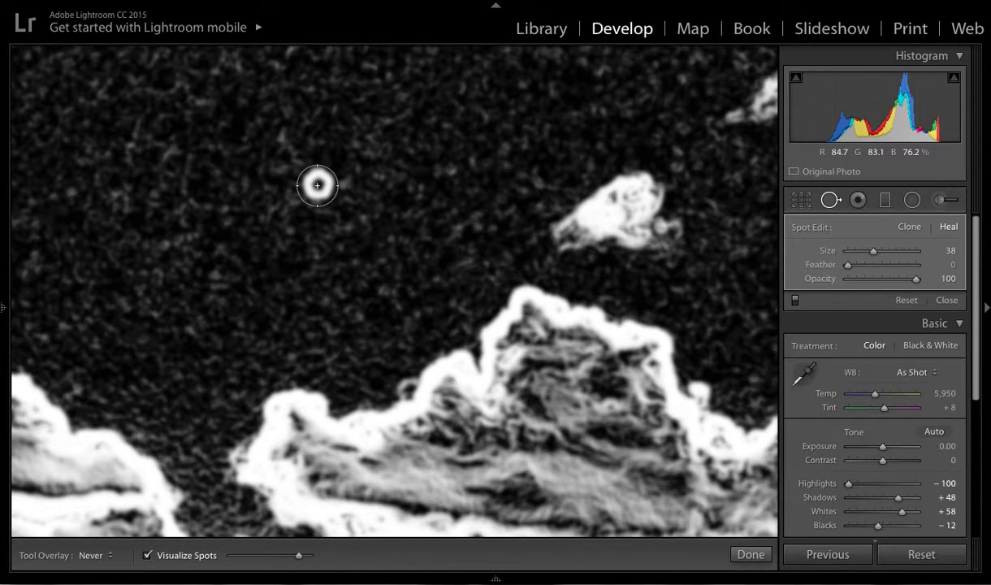
pyautogui.click(167, 555)
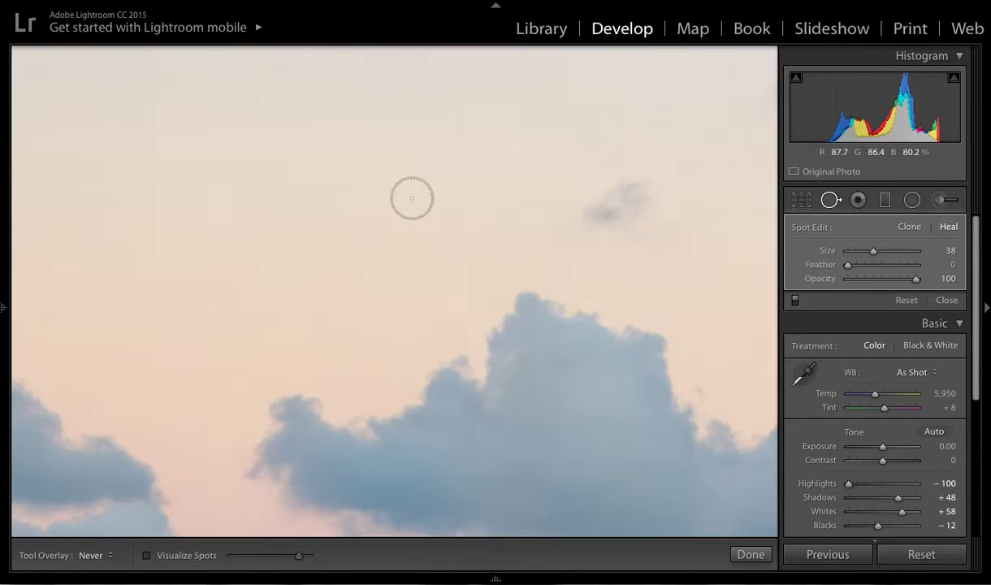
pyautogui.click(277, 153)
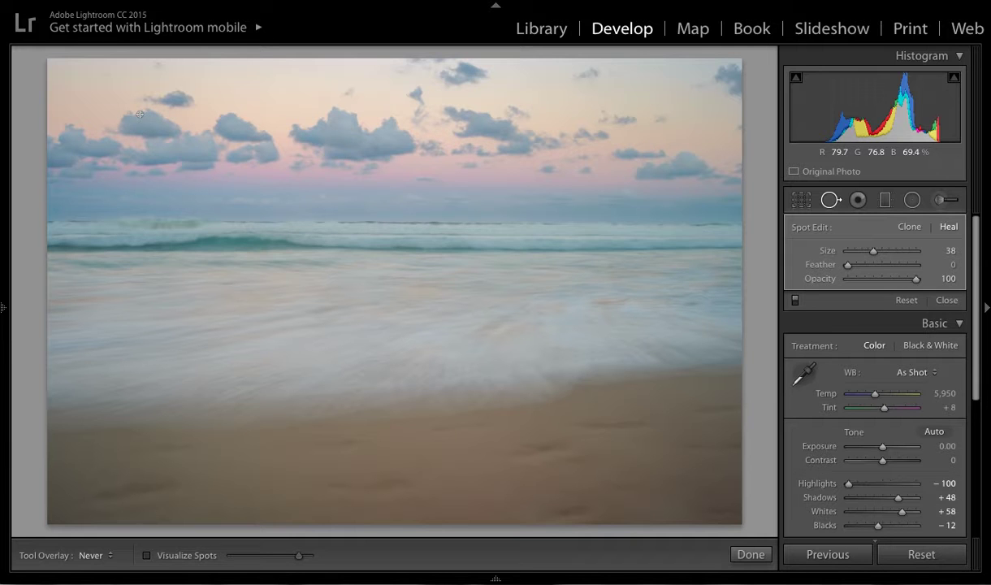
# Step: Zoom into the top-left corner and heal its sky dust spot with a size-26 brush
pyautogui.click(73, 78)
pyautogui.moveTo(84, 95)
pyautogui.mouseDown()
pyautogui.moveTo(244, 229)
pyautogui.moveTo(254, 217)
pyautogui.mouseUp()
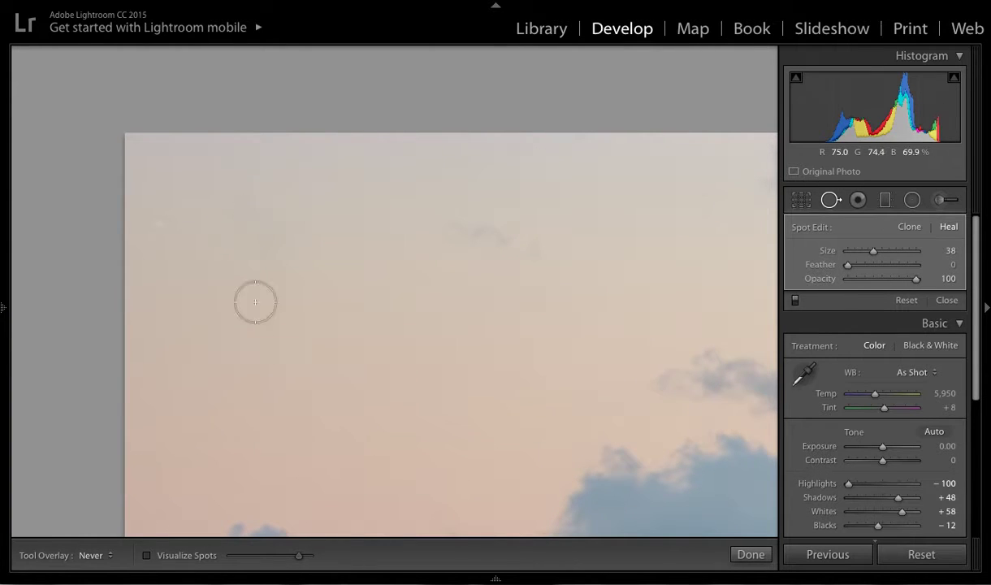
pyautogui.click(165, 556)
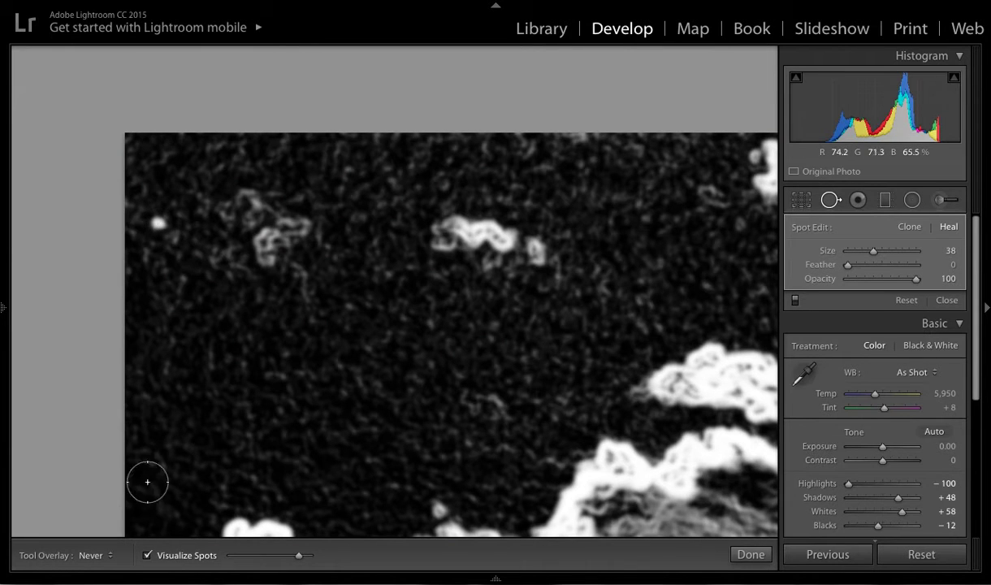
pyautogui.click(147, 556)
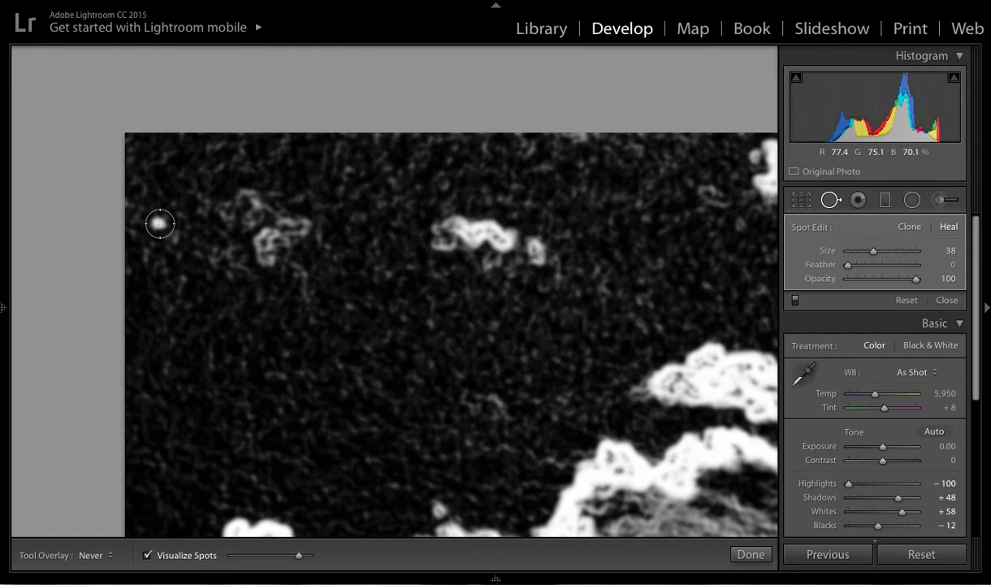
pyautogui.scroll(-3, 157, 221)
pyautogui.click(261, 249)
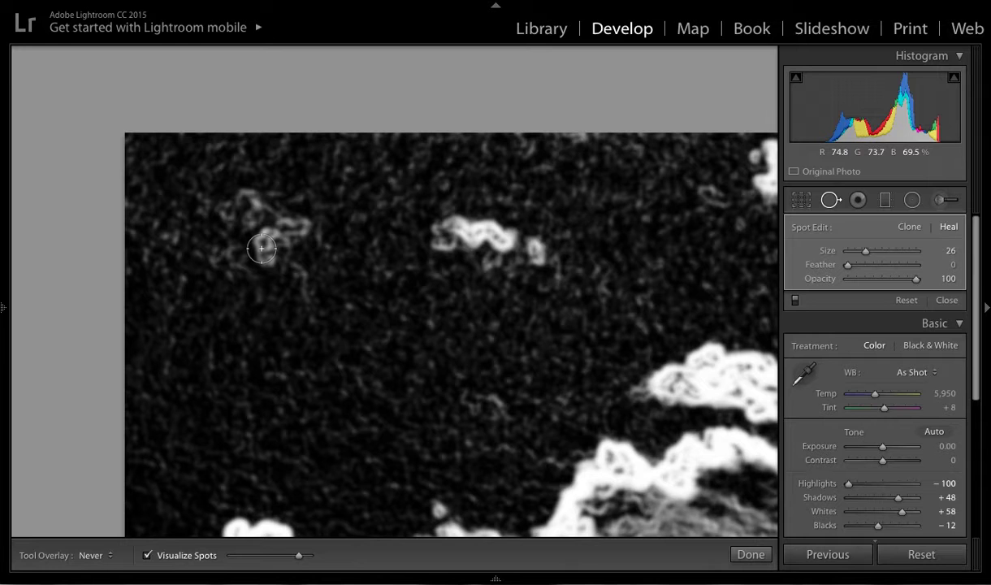
# Step: Scan the zoomed sky, comparing the spot map against the normal-colour photo
pyautogui.scroll(-5, 262, 249)
pyautogui.scroll(-5, 262, 248)
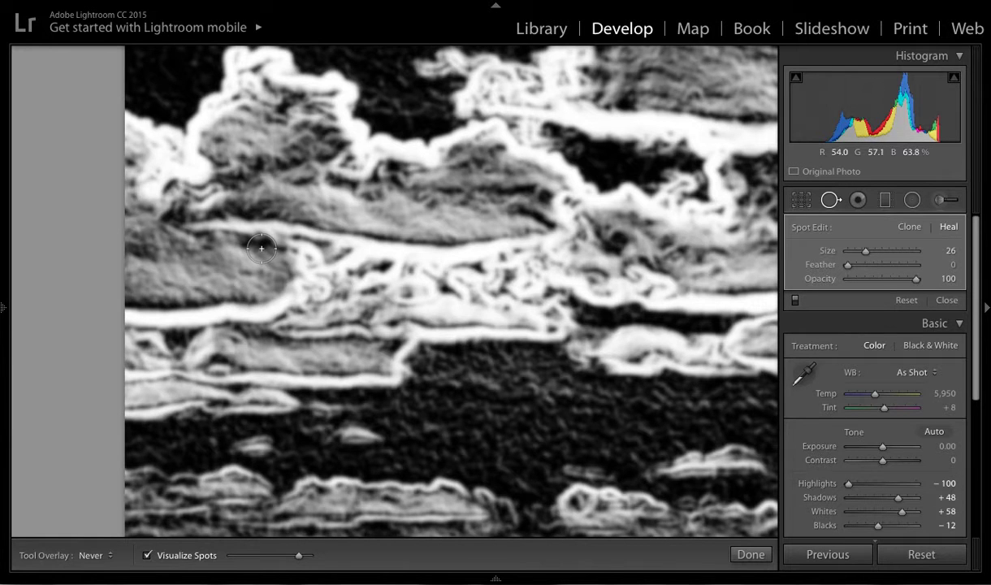
pyautogui.scroll(-5, 262, 249)
pyautogui.scroll(-5, 261, 249)
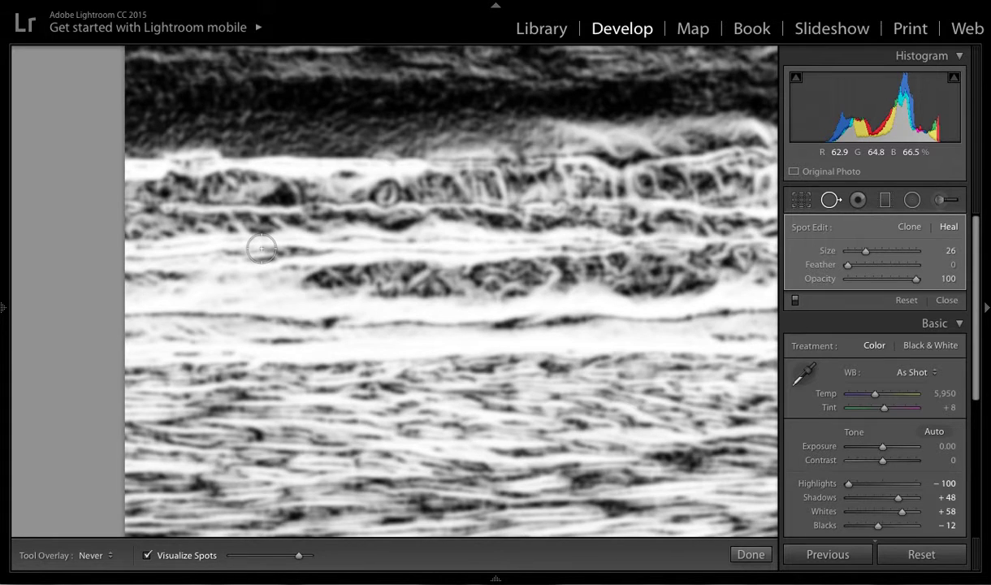
pyautogui.scroll(-5, 262, 249)
pyautogui.scroll(-5, 262, 248)
pyautogui.scroll(-5, 262, 248)
pyautogui.scroll(-5, 261, 249)
pyautogui.scroll(-5, 261, 249)
pyautogui.scroll(5, 262, 249)
pyautogui.scroll(10, 262, 249)
pyautogui.scroll(10, 261, 249)
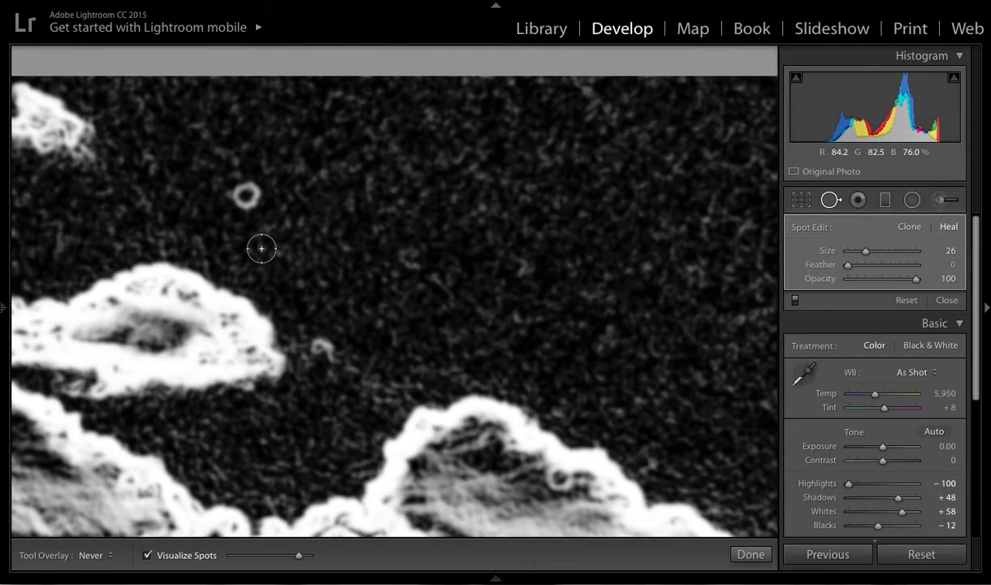
pyautogui.click(187, 556)
pyautogui.click(188, 560)
# Step: Heal the bright dust spot in the sky and another near the cloud
pyautogui.scroll(4, 245, 197)
pyautogui.click(245, 197)
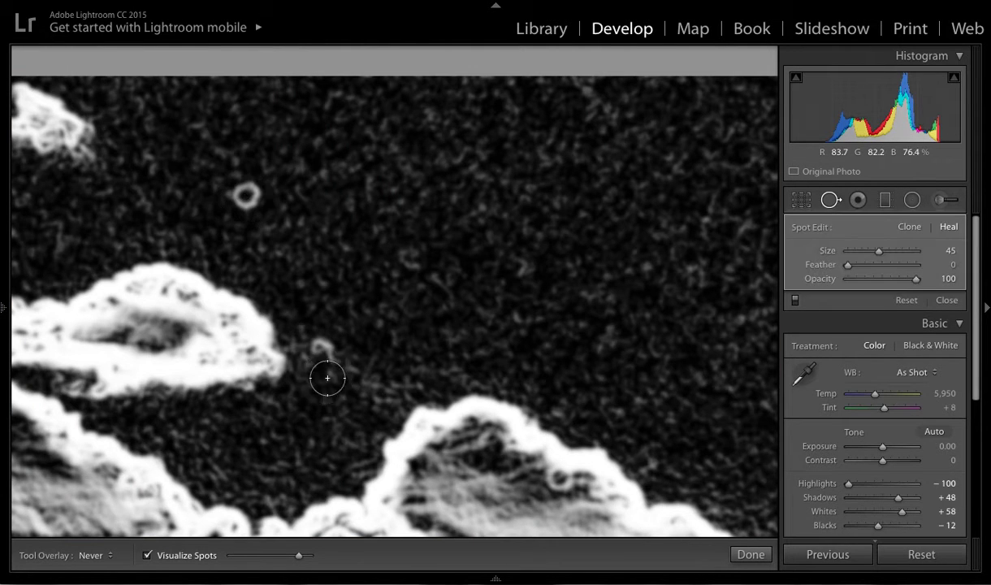
pyautogui.scroll(-3, 325, 358)
pyautogui.moveTo(329, 356); pyautogui.dragTo(324, 348)
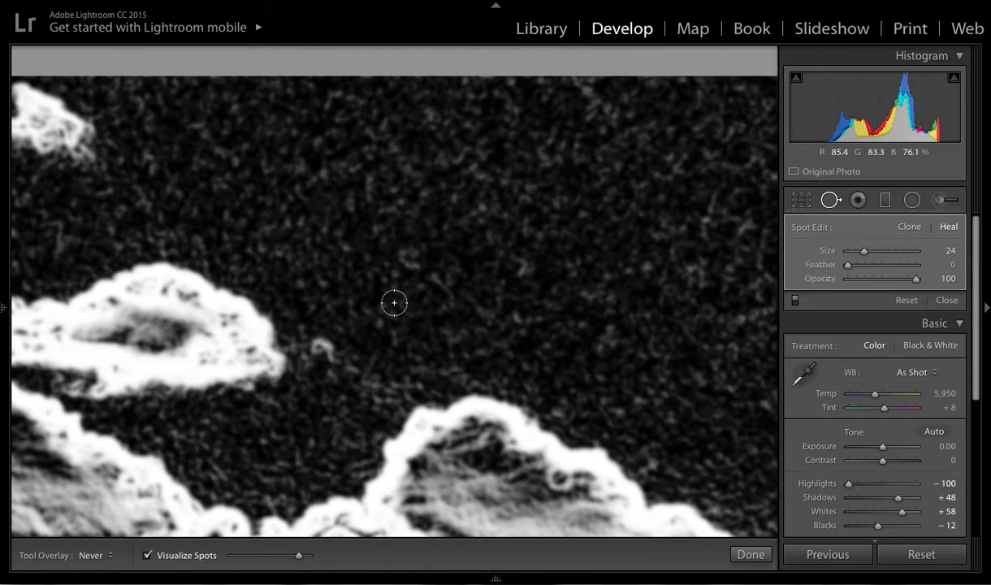
pyautogui.scroll(-1, 394, 302)
pyautogui.scroll(-5, 394, 302)
pyautogui.scroll(-5, 394, 303)
pyautogui.scroll(-5, 394, 302)
pyautogui.scroll(-5, 394, 302)
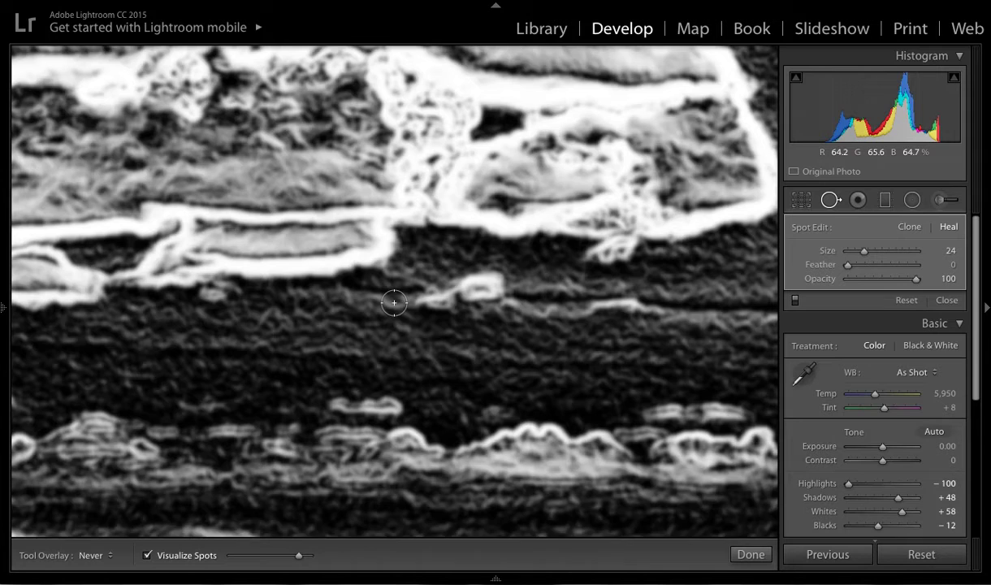
# Step: Scroll through the zoomed spot map looking for remaining dust
pyautogui.scroll(-5, 394, 302)
pyautogui.scroll(-5, 395, 302)
pyautogui.scroll(-3, 394, 302)
pyautogui.scroll(-5, 394, 302)
pyautogui.scroll(-3, 394, 302)
pyautogui.scroll(1, 395, 302)
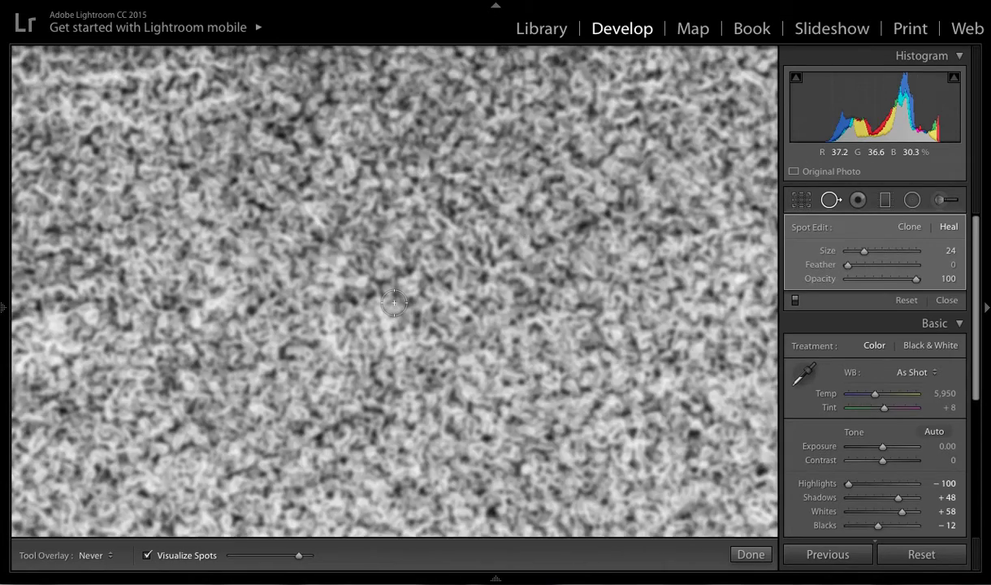
pyautogui.scroll(10, 394, 302)
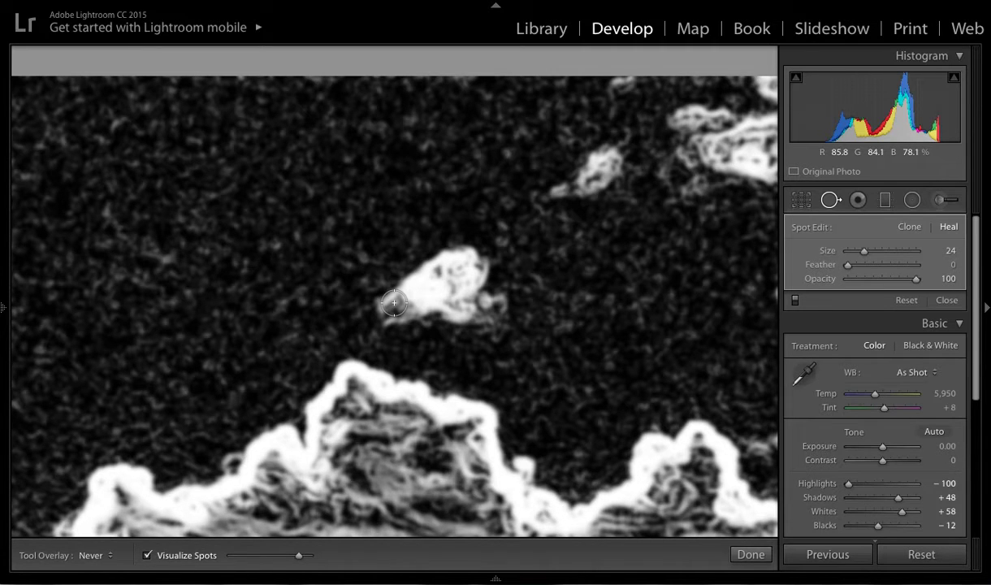
pyautogui.scroll(-4, 395, 302)
pyautogui.scroll(-5, 394, 302)
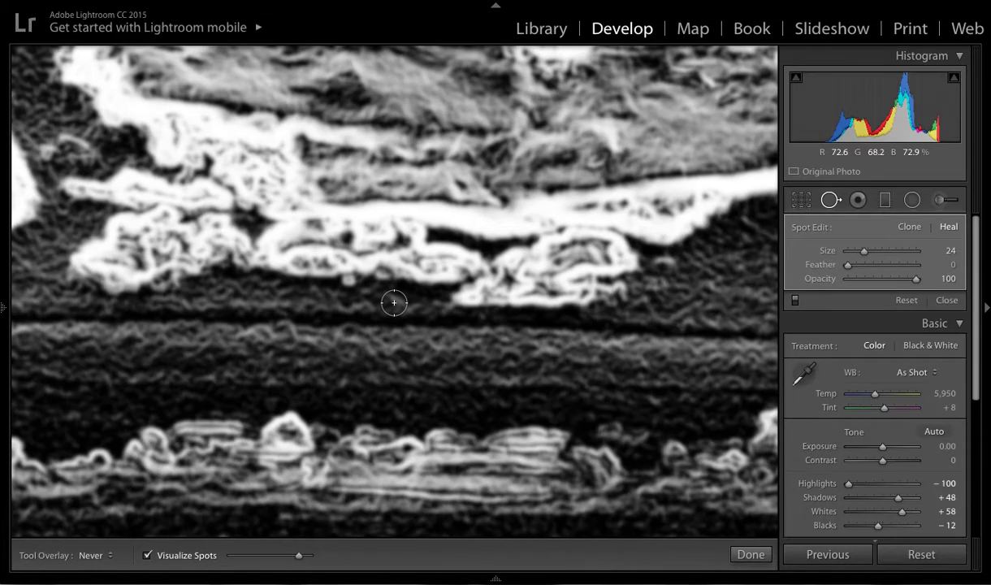
pyautogui.scroll(-4, 394, 303)
pyautogui.scroll(-3, 394, 303)
pyautogui.scroll(-2, 395, 303)
pyautogui.scroll(-1, 394, 302)
pyautogui.scroll(-3, 394, 303)
pyautogui.scroll(-3, 394, 303)
pyautogui.scroll(-1, 394, 302)
pyautogui.scroll(-3, 394, 302)
# Step: Jump to the photo's top edge and heal the dust spot beside the cloud
pyautogui.press('pagedown')
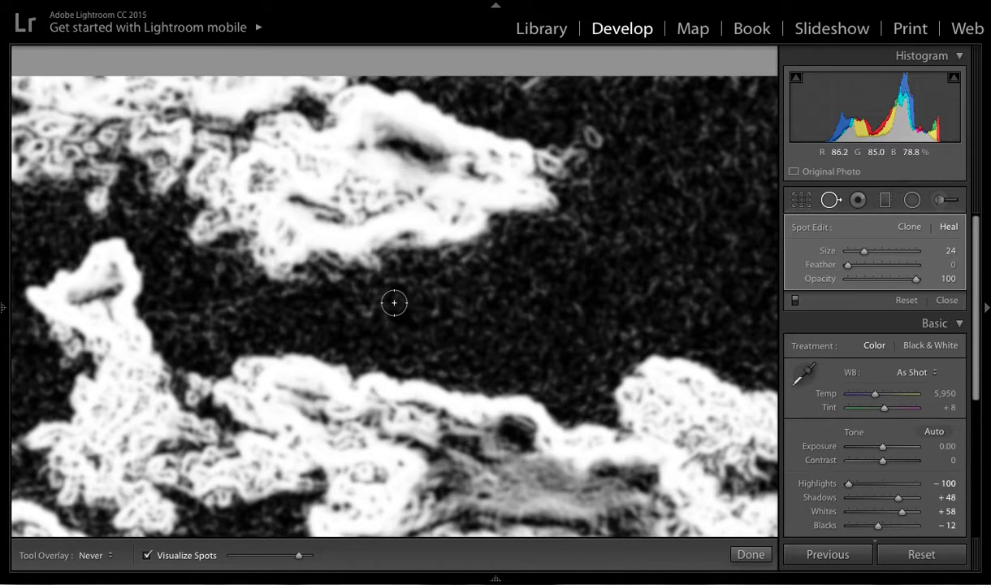
pyautogui.click(188, 559)
pyautogui.click(188, 558)
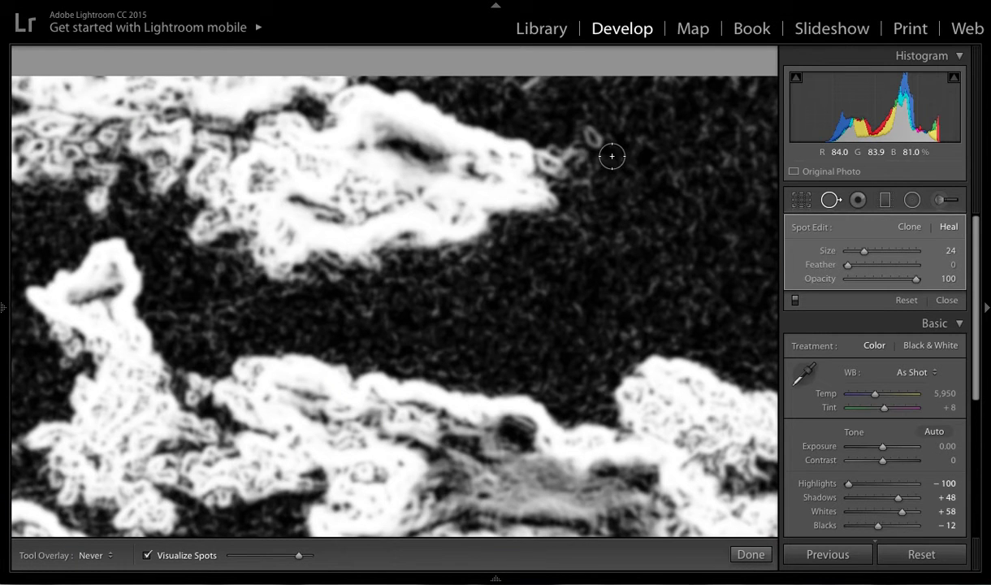
pyautogui.click(591, 137)
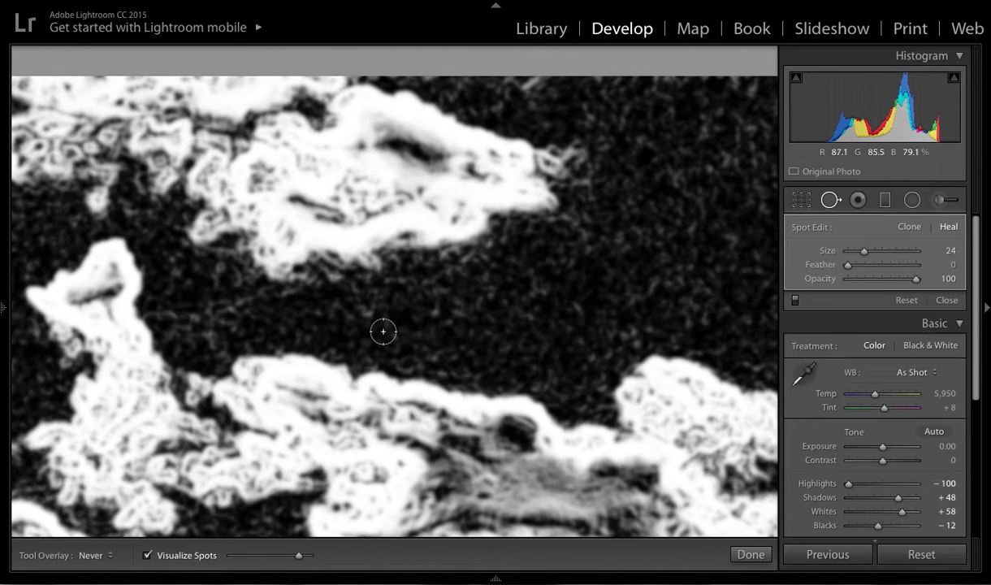
pyautogui.scroll(-5, 383, 331)
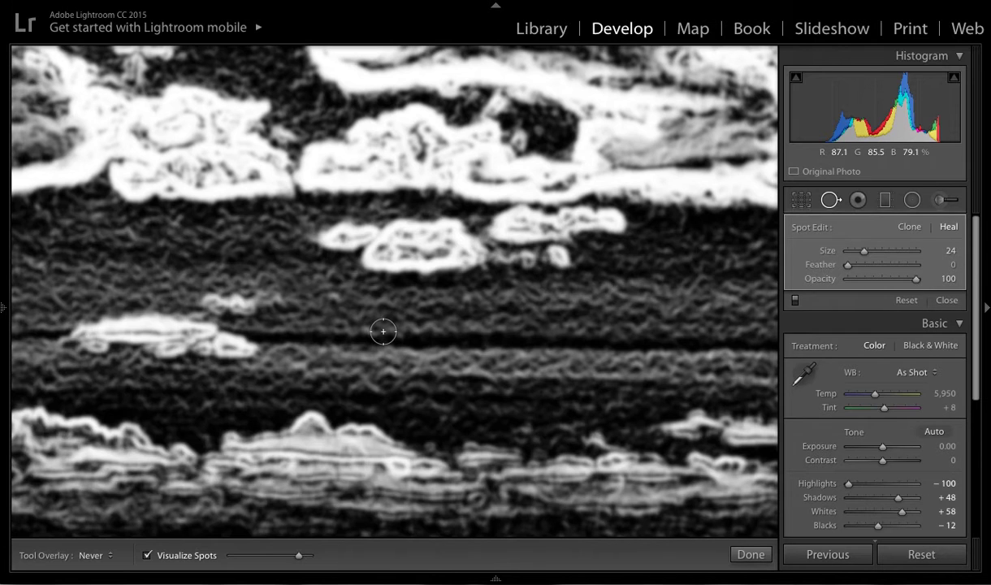
pyautogui.scroll(-2, 383, 331)
pyautogui.scroll(-4, 383, 332)
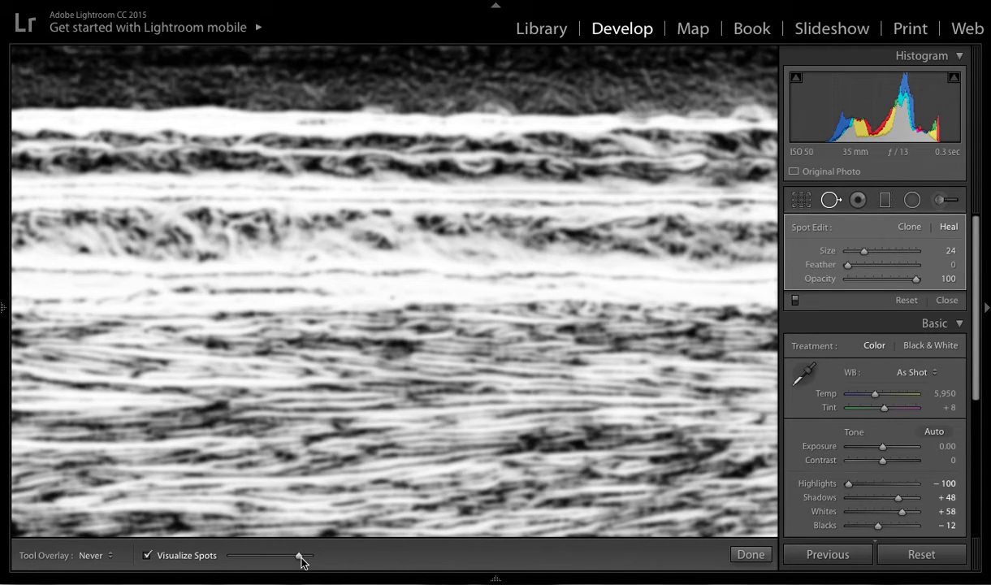
# Step: Nudge the Visualize Spots threshold slider up, comparing with the normal photo
pyautogui.moveTo(301, 561)
pyautogui.mouseDown()
pyautogui.moveTo(315, 564)
pyautogui.moveTo(245, 555)
pyautogui.moveTo(300, 558)
pyautogui.mouseUp()
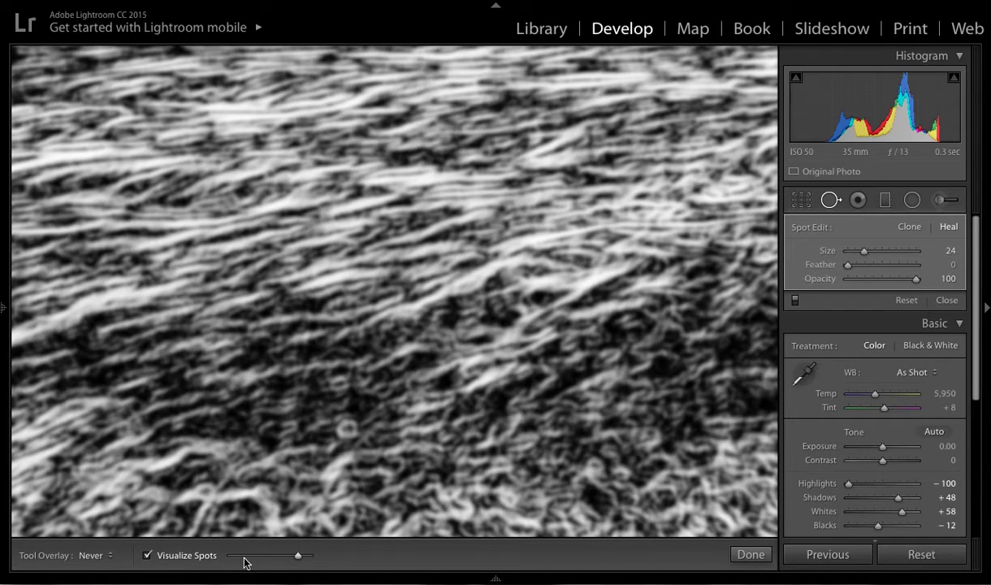
pyautogui.click(210, 556)
pyautogui.click(209, 556)
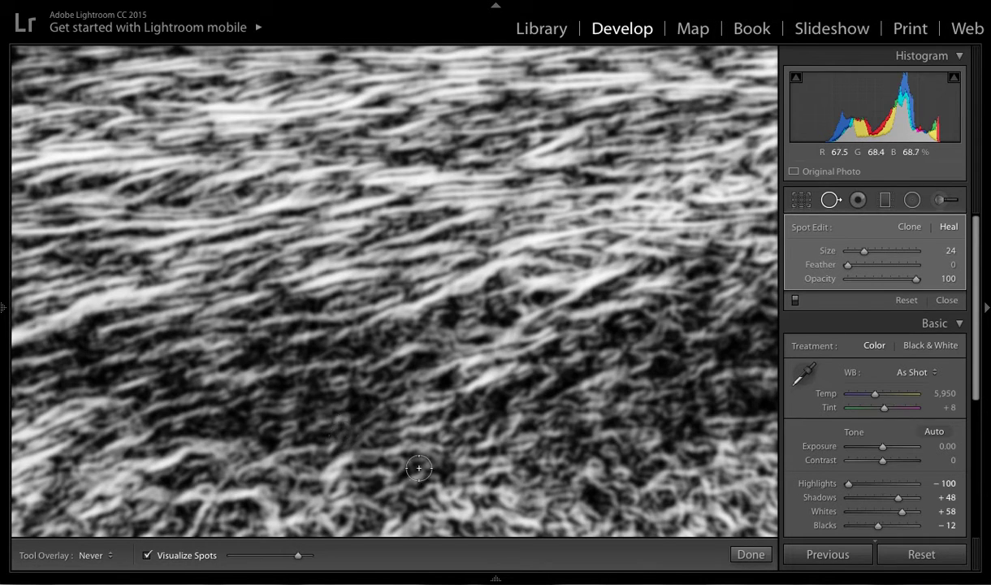
pyautogui.scroll(-5, 419, 468)
pyautogui.scroll(-5, 418, 468)
pyautogui.scroll(-5, 418, 468)
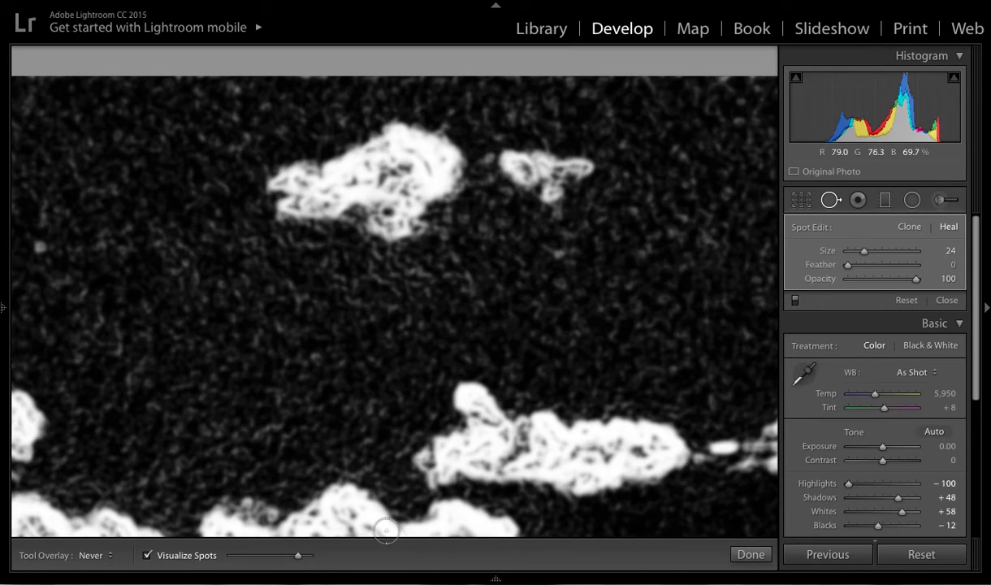
pyautogui.moveTo(298, 555); pyautogui.dragTo(308, 556)
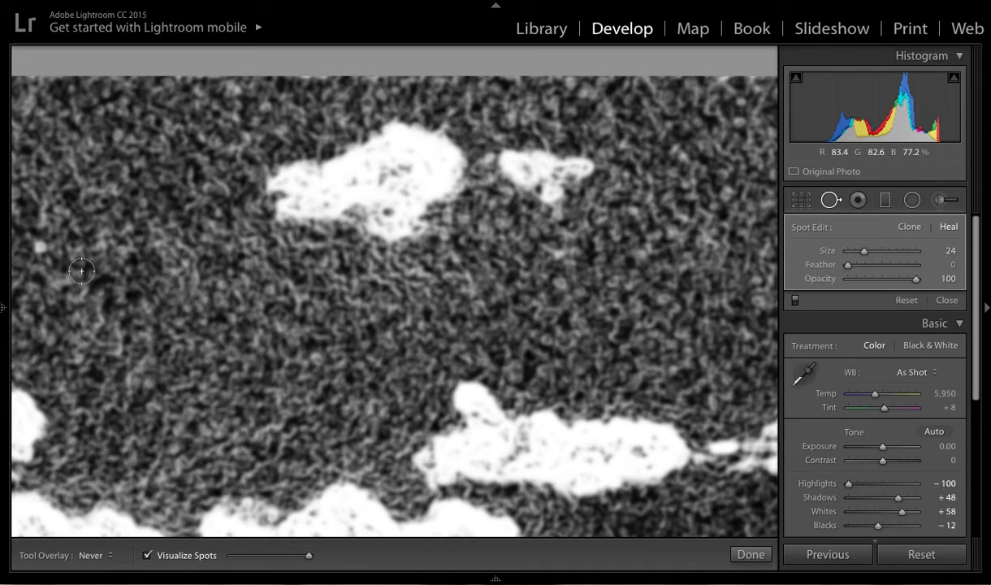
pyautogui.click(309, 556)
pyautogui.moveTo(309, 556); pyautogui.dragTo(302, 556)
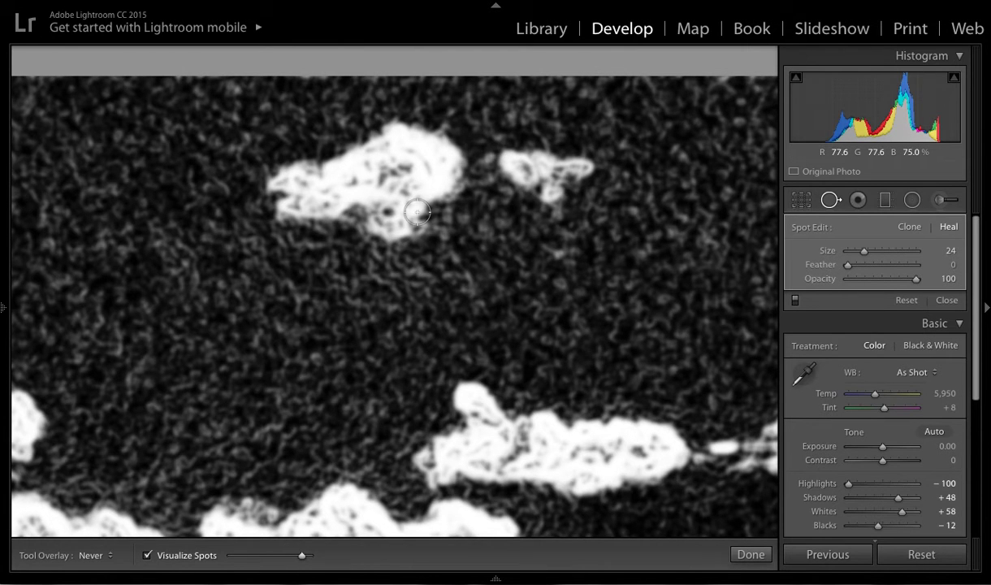
# Step: Move to the top-right corner and heal both ring-shaped dust spots there
pyautogui.scroll(-5, 417, 212)
pyautogui.scroll(-5, 417, 212)
pyautogui.scroll(-5, 417, 212)
pyautogui.scroll(-5, 417, 212)
pyautogui.scroll(5, 417, 213)
pyautogui.scroll(5, 417, 213)
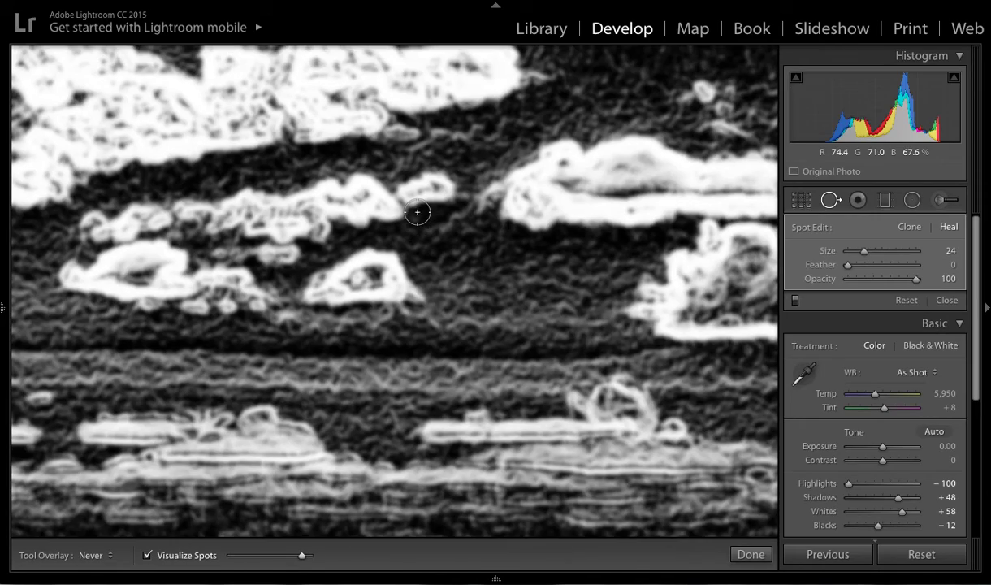
pyautogui.scroll(3, 417, 212)
pyautogui.scroll(-5, 417, 212)
pyautogui.scroll(-5, 417, 213)
pyautogui.scroll(-5, 416, 212)
pyautogui.scroll(-5, 417, 212)
pyautogui.scroll(-5, 417, 212)
pyautogui.press('pagedown')
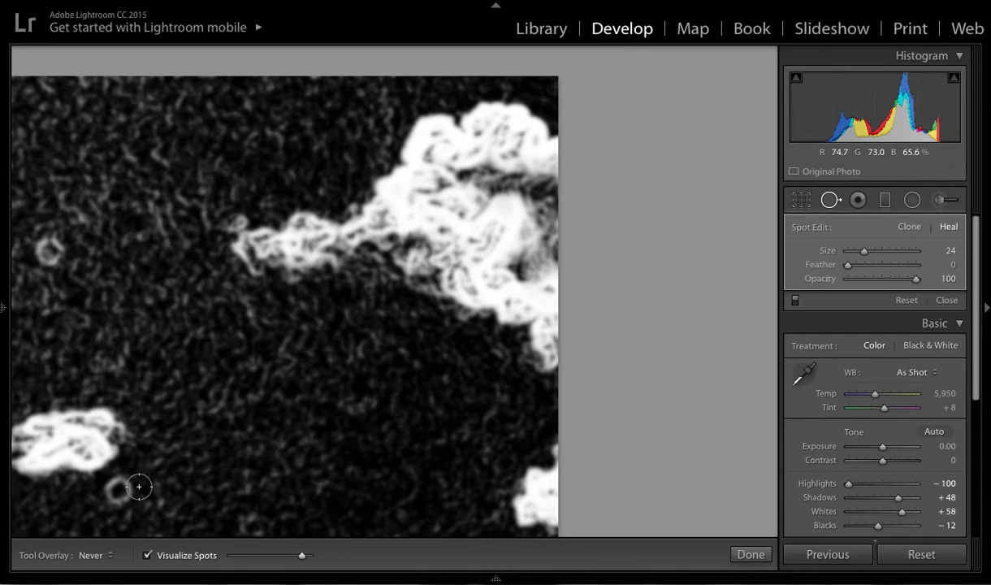
pyautogui.click(118, 489)
pyautogui.click(51, 252)
# Step: Check the surrounding sky on the spot map, ending in the normal-colour view
pyautogui.scroll(-2, 376, 339)
pyautogui.scroll(-5, 375, 339)
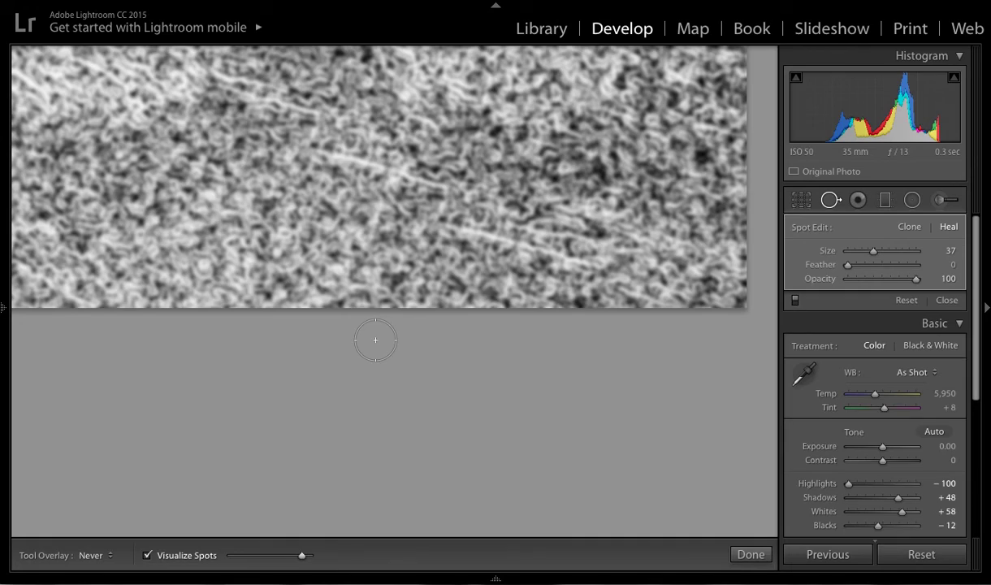
pyautogui.scroll(3, 376, 340)
pyautogui.scroll(3, 375, 340)
pyautogui.scroll(3, 376, 340)
pyautogui.scroll(2, 375, 340)
pyautogui.scroll(3, 375, 340)
pyautogui.scroll(3, 375, 340)
pyautogui.scroll(3, 375, 340)
pyautogui.scroll(3, 375, 339)
pyautogui.scroll(-5, 376, 340)
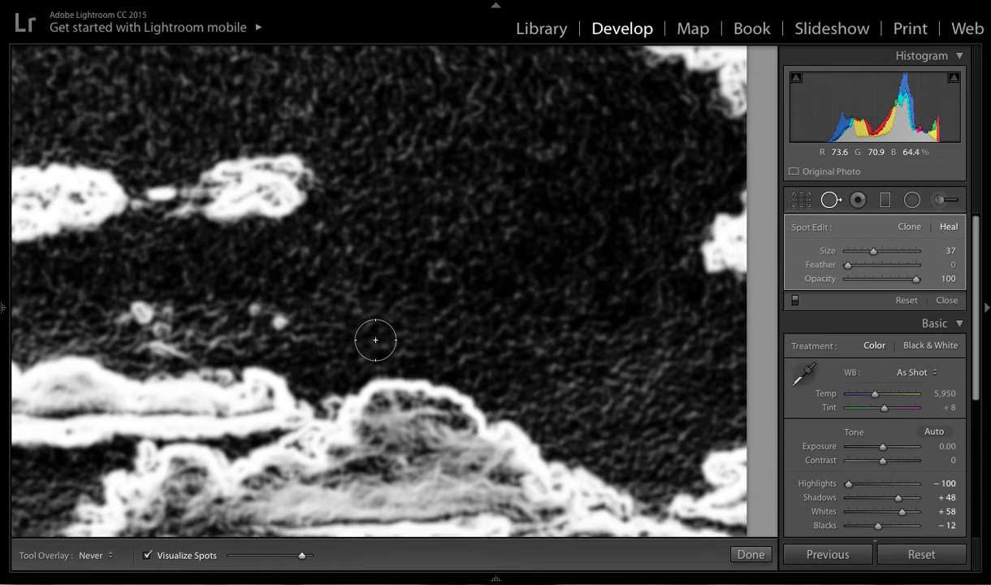
pyautogui.scroll(-5, 376, 340)
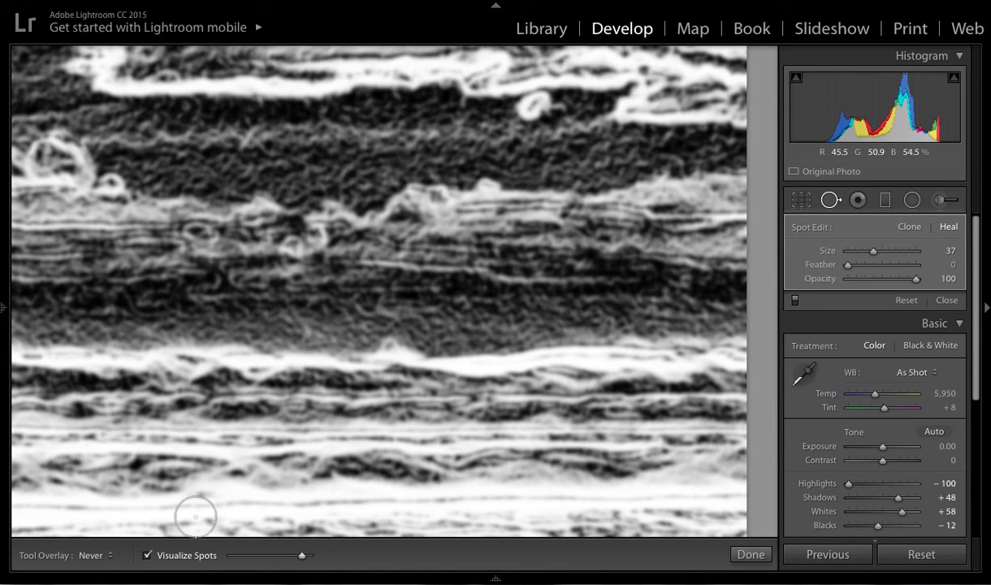
pyautogui.click(174, 559)
pyautogui.click(173, 558)
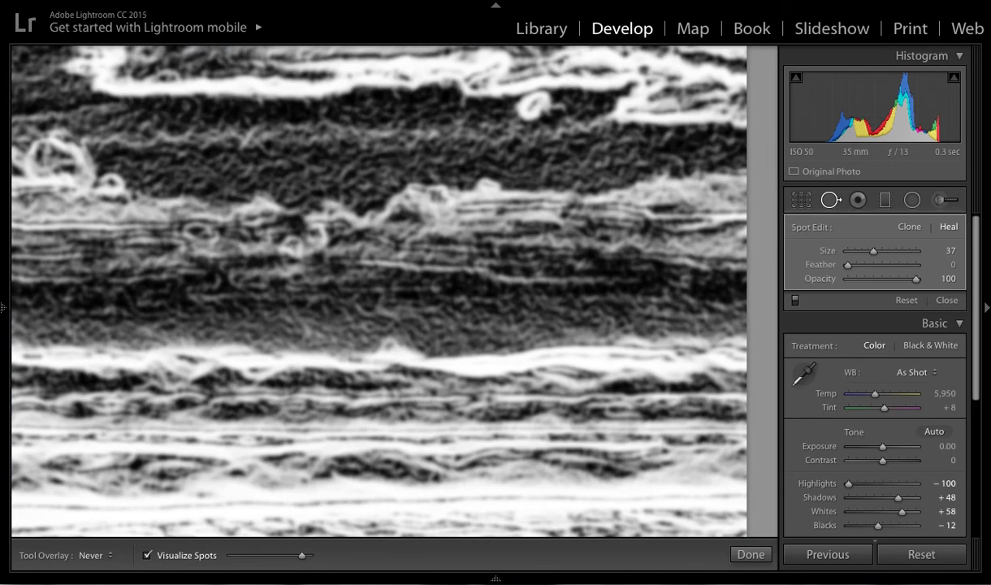
pyautogui.click(159, 555)
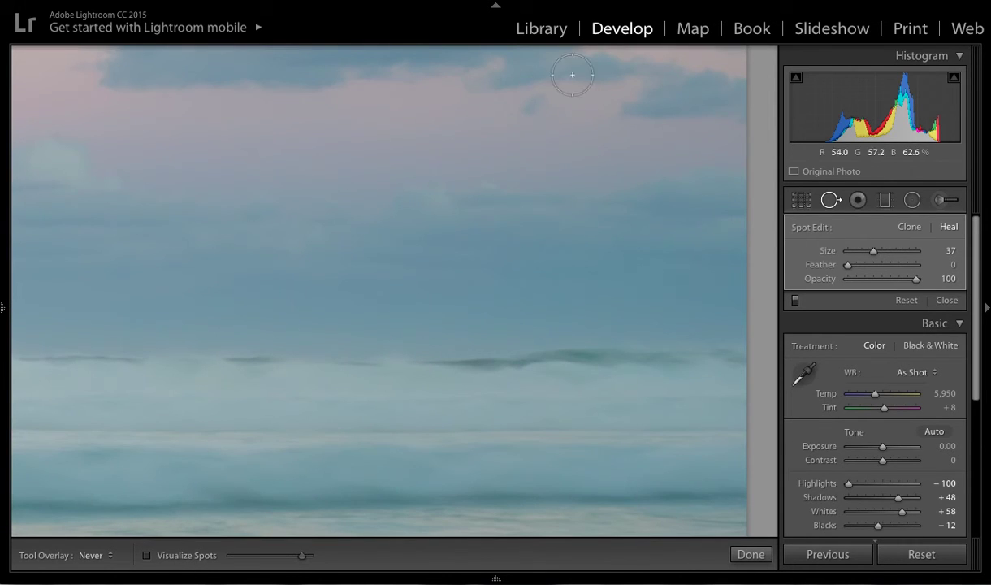
# Step: Turn the spot map back on and move down to the streaky water
pyautogui.click(147, 555)
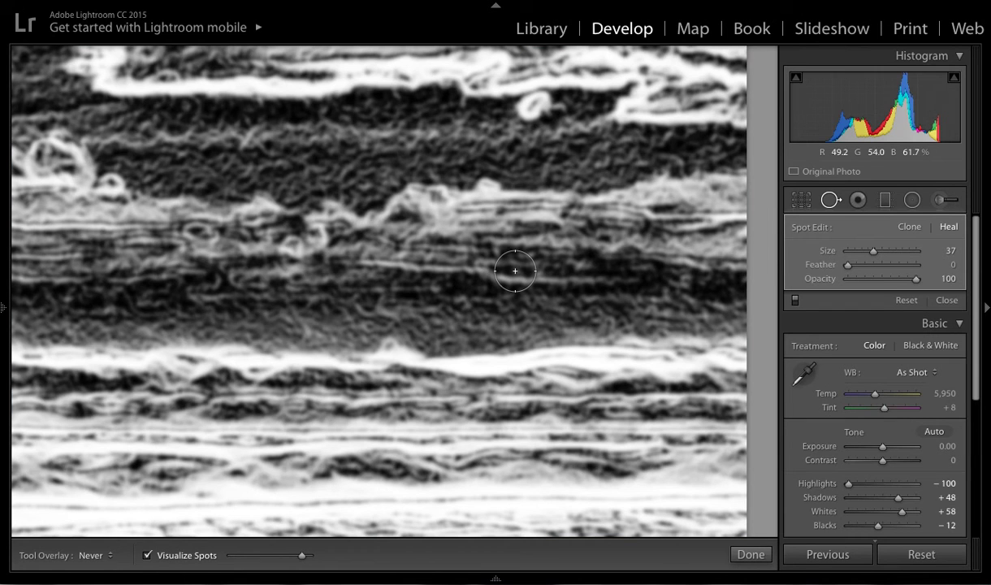
pyautogui.scroll(-2, 515, 270)
pyautogui.scroll(-2, 516, 270)
pyautogui.scroll(-2, 515, 271)
pyautogui.scroll(-2, 515, 271)
pyautogui.scroll(-2, 515, 271)
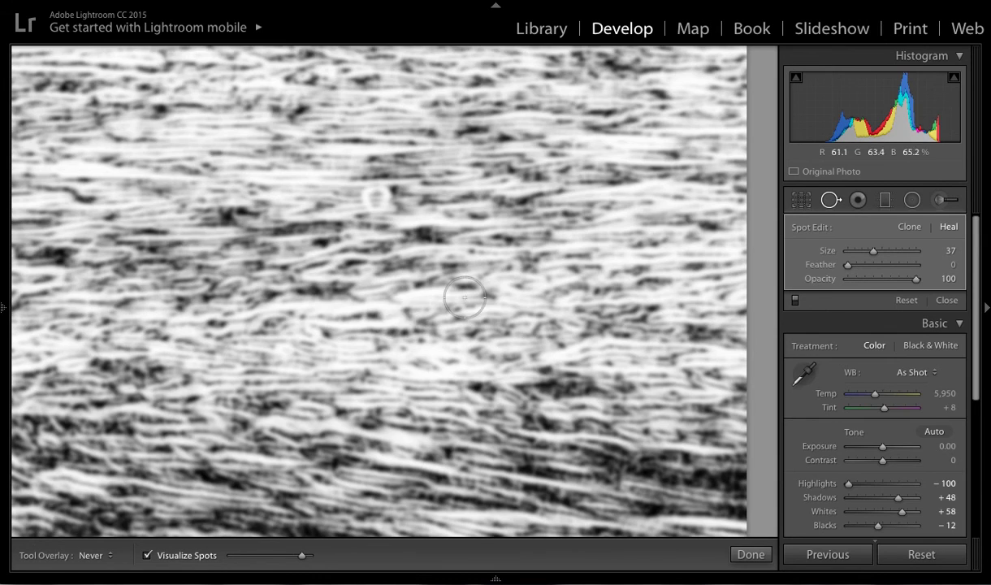
pyautogui.click(186, 554)
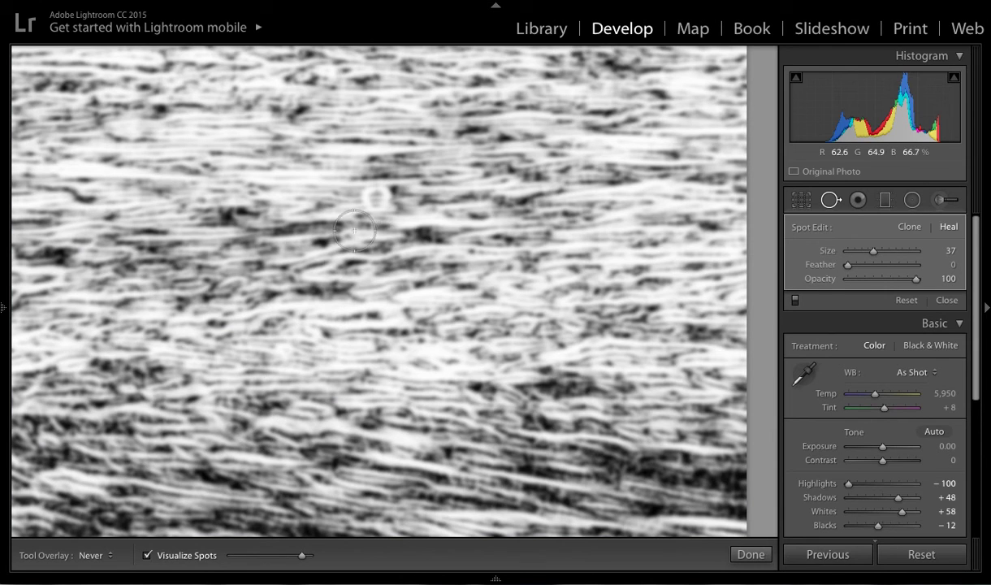
# Step: Deselect the previous spot and heal the ring-shaped dust spot in the water
pyautogui.keyDown('alt'); pyautogui.click(377, 198); pyautogui.keyUp('alt')
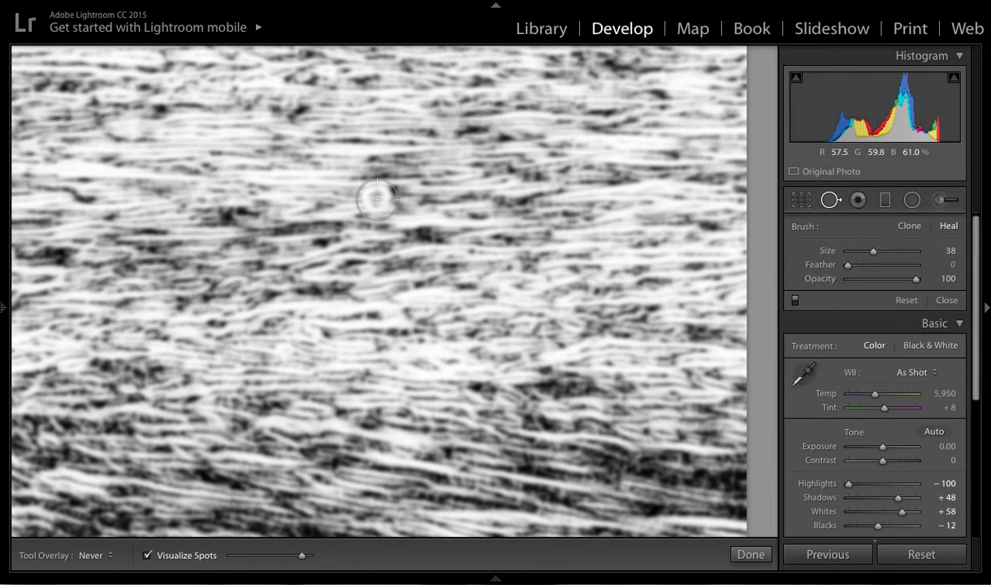
pyautogui.click(377, 199)
pyautogui.scroll(-1, 583, 260)
pyautogui.scroll(-5, 583, 259)
pyautogui.scroll(-5, 583, 259)
pyautogui.scroll(-5, 583, 260)
pyautogui.scroll(-5, 582, 260)
pyautogui.scroll(-5, 583, 259)
# Step: Apply the heals with Done and fit the whole cleaned photo in view
pyautogui.click(751, 554)
pyautogui.scroll(5, 572, 334)
pyautogui.click(571, 334)
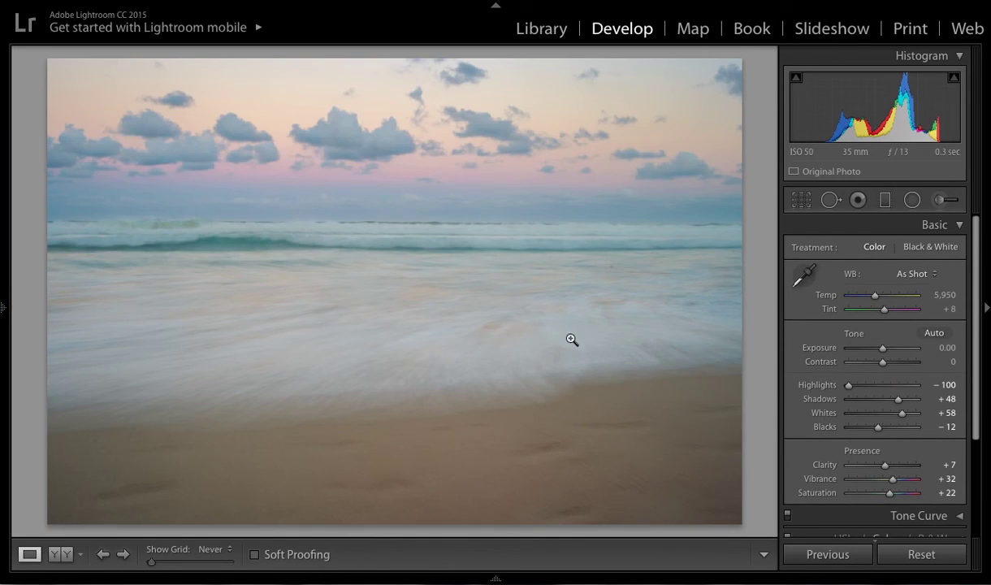